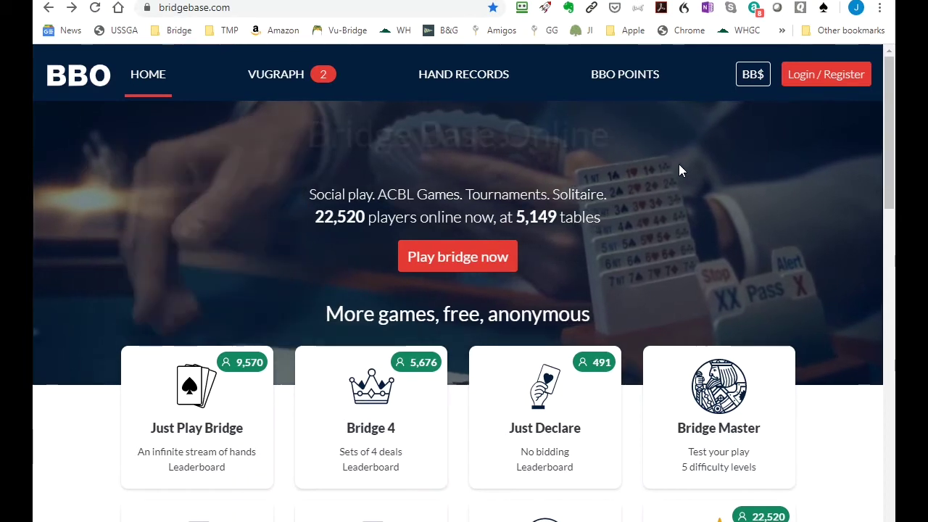
# Step: Log in to the Bridge Base Online account with the remembered credentials
pyautogui.click(813, 82)
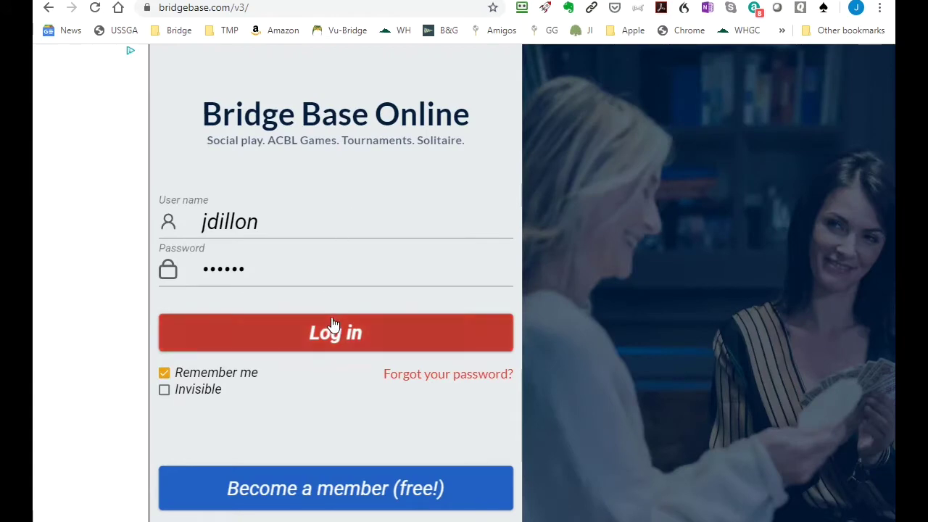
pyautogui.click(333, 322)
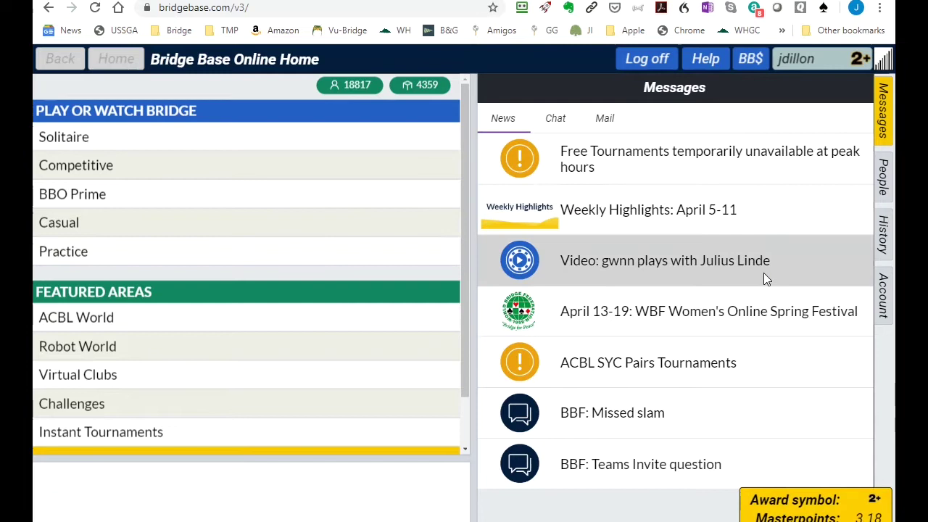
# Step: Open tournament #392 Pairs 1:15 pm Vero Beach Open Pairs from the recent tournaments history and display a board's deal
pyautogui.click(883, 232)
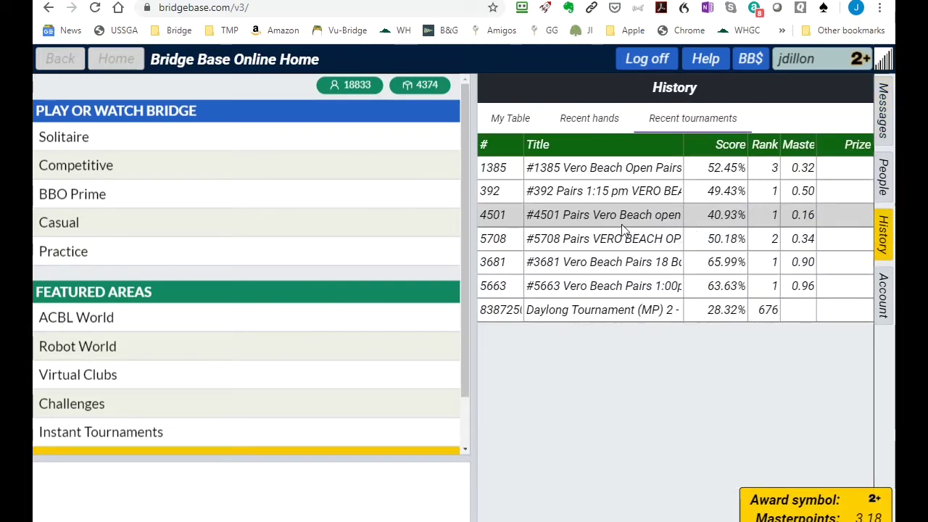
pyautogui.click(578, 192)
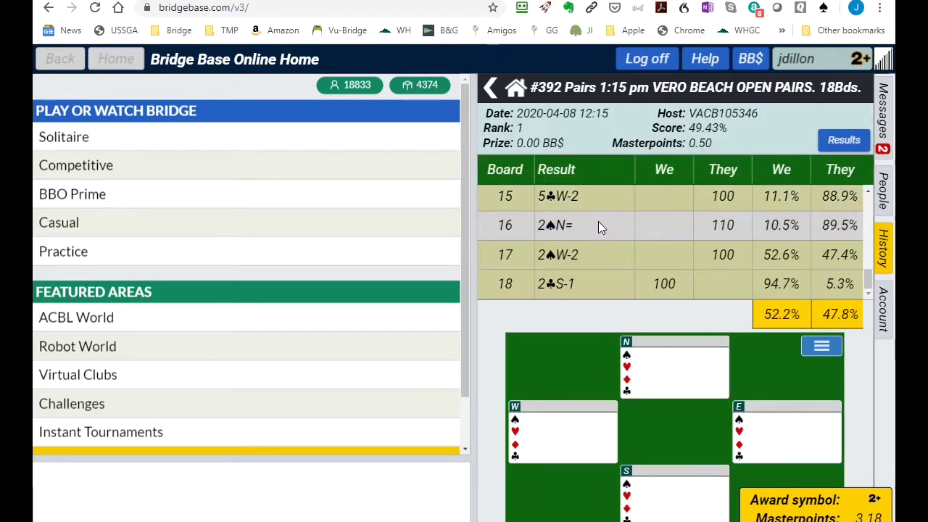
pyautogui.click(672, 225)
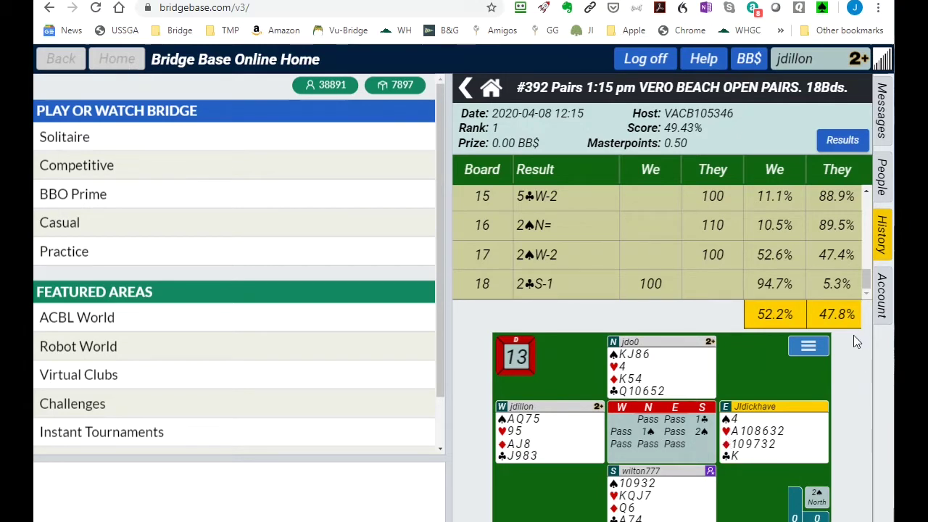
# Step: Open board 7's results from all tables and compare their contracts, scores and percentages
pyautogui.moveTo(868, 285); pyautogui.dragTo(868, 231)
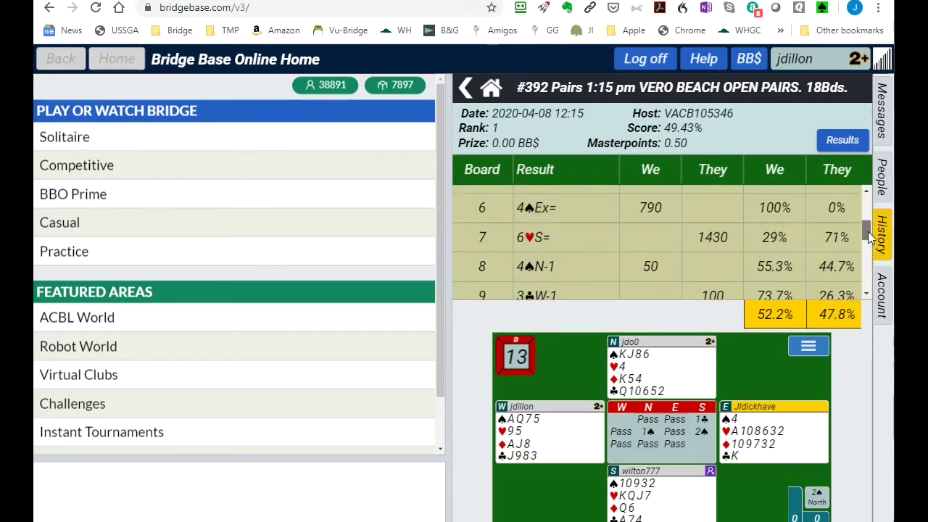
pyautogui.click(719, 240)
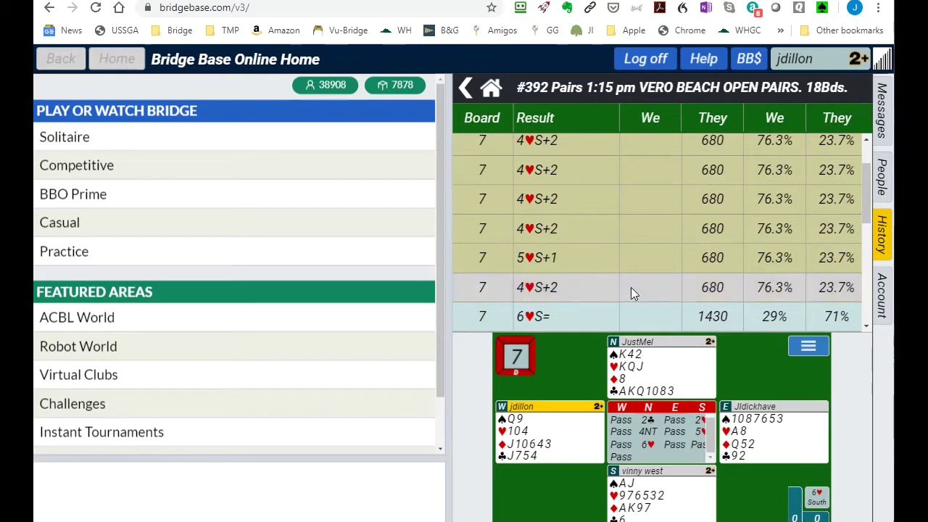
pyautogui.scroll(2, 633, 276)
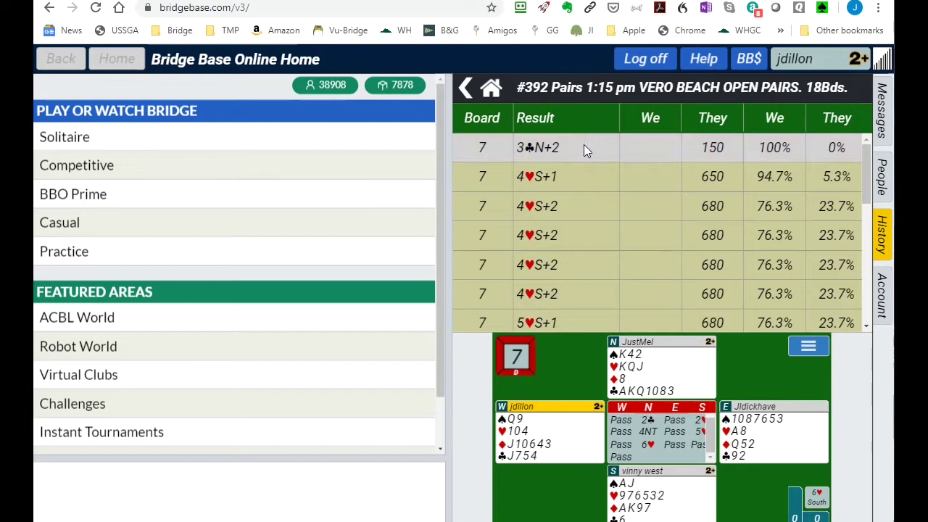
pyautogui.scroll(-2, 592, 167)
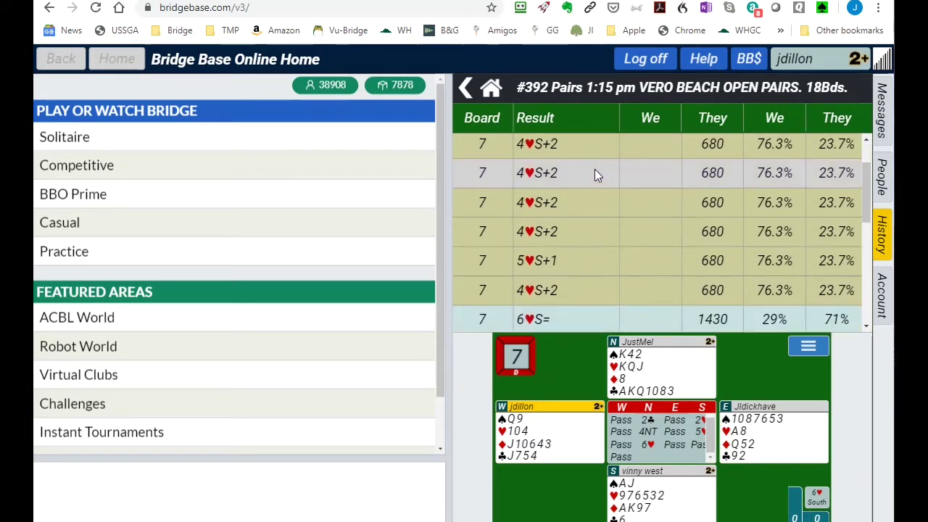
pyautogui.scroll(-2, 602, 180)
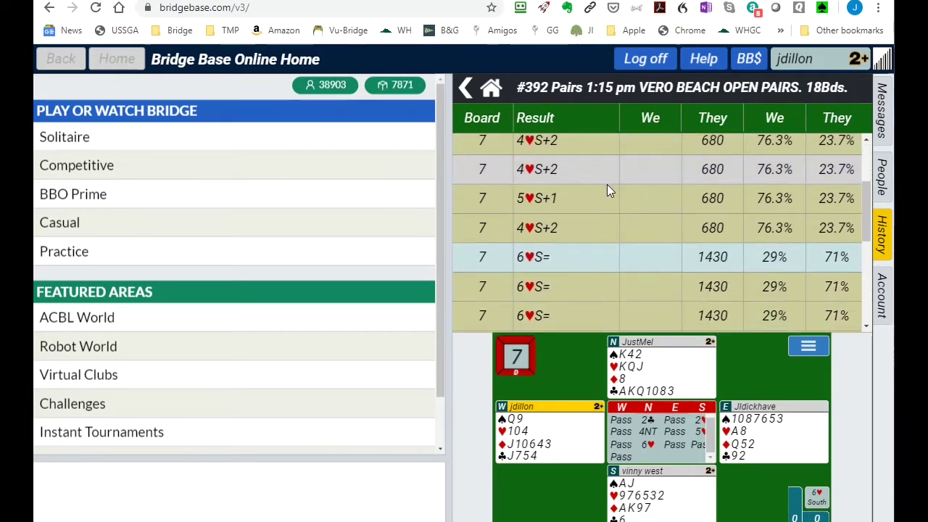
pyautogui.scroll(-2, 620, 216)
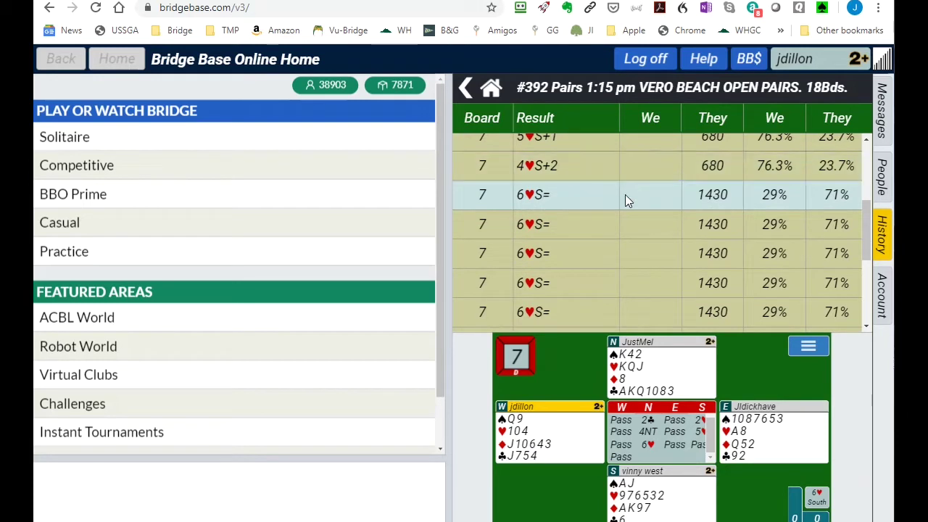
pyautogui.scroll(6, 620, 184)
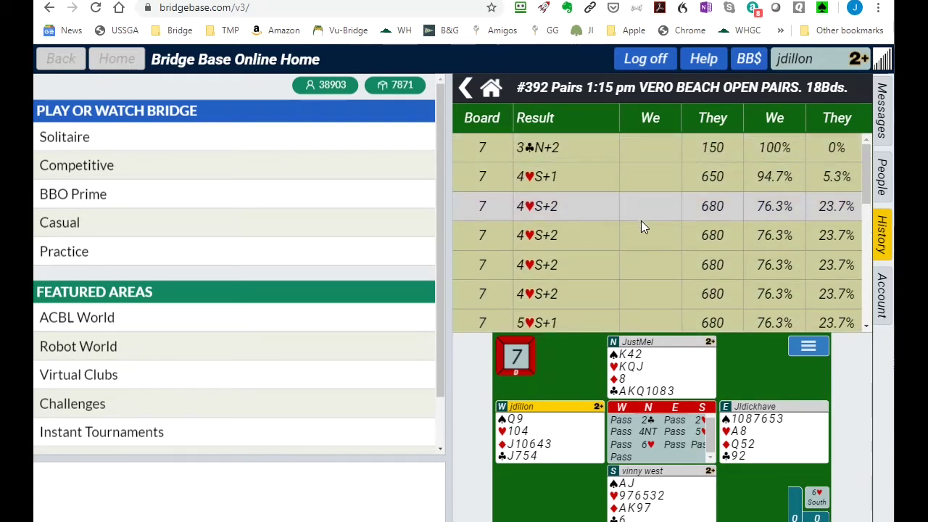
pyautogui.scroll(-6, 641, 222)
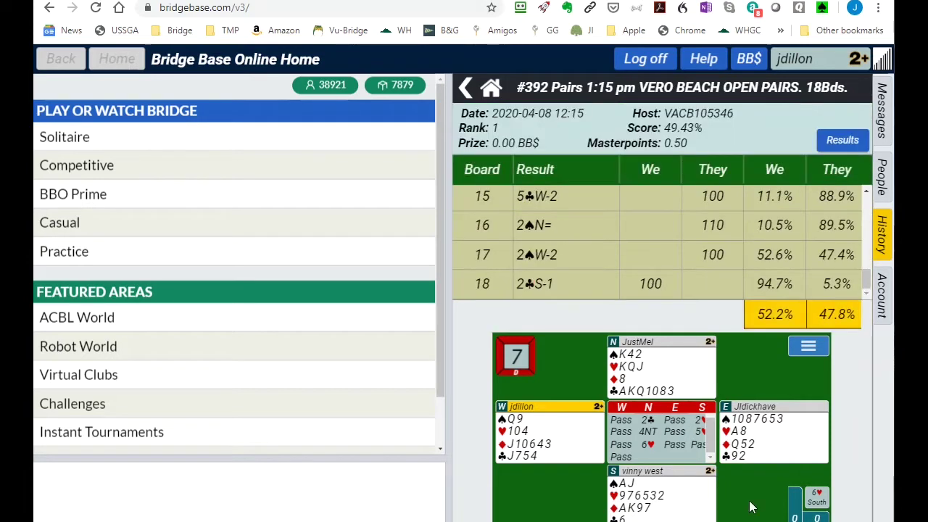
# Step: Review the tournament's board list and bring up board 13 in Bridge Solver Online
pyautogui.scroll(5, 654, 253)
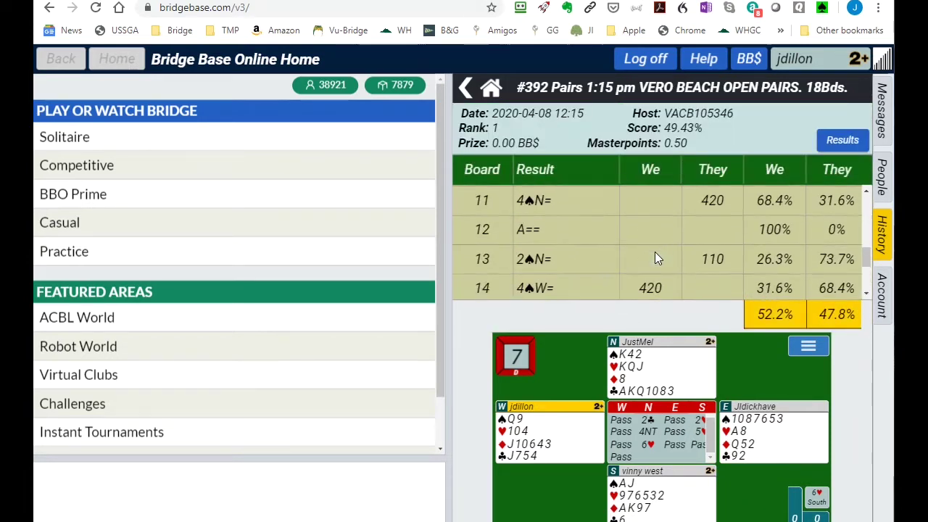
pyautogui.scroll(6, 656, 263)
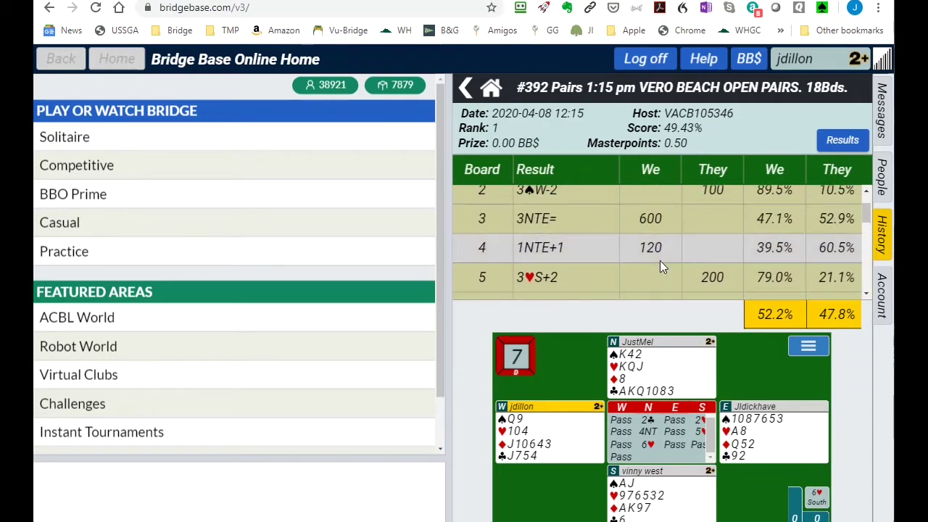
pyautogui.scroll(-2, 660, 260)
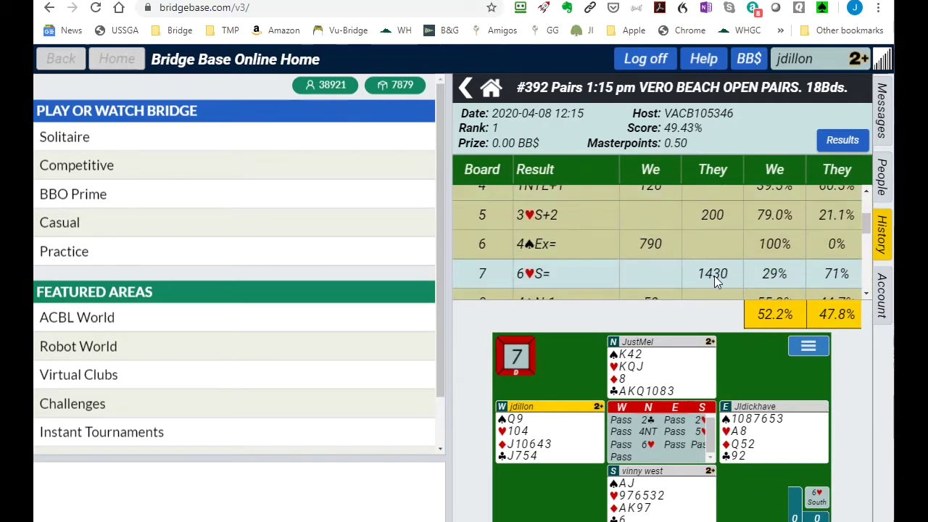
pyautogui.scroll(3, 715, 282)
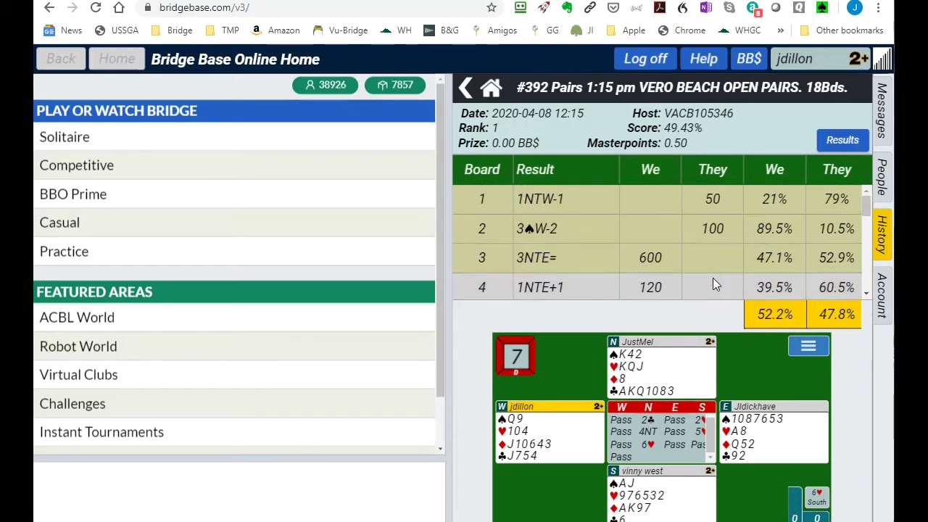
pyautogui.scroll(-11, 714, 283)
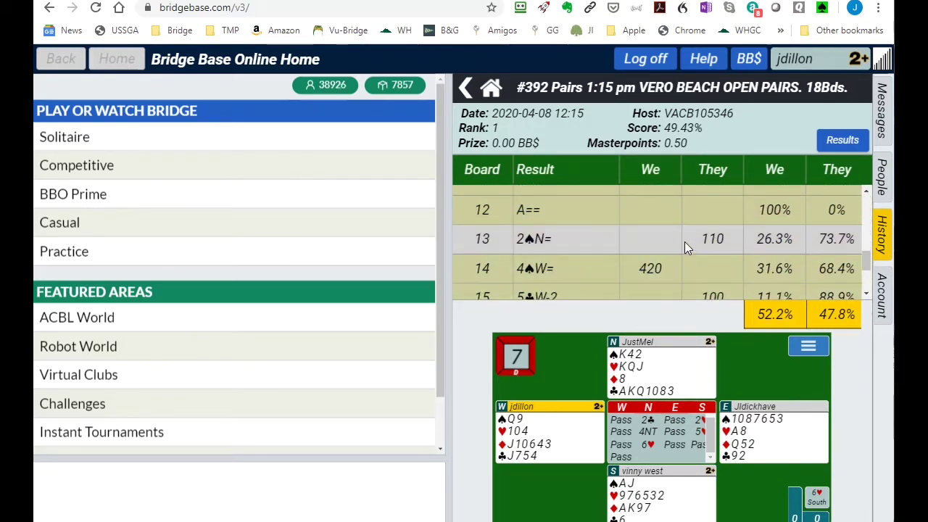
pyautogui.moveTo(685, 240)
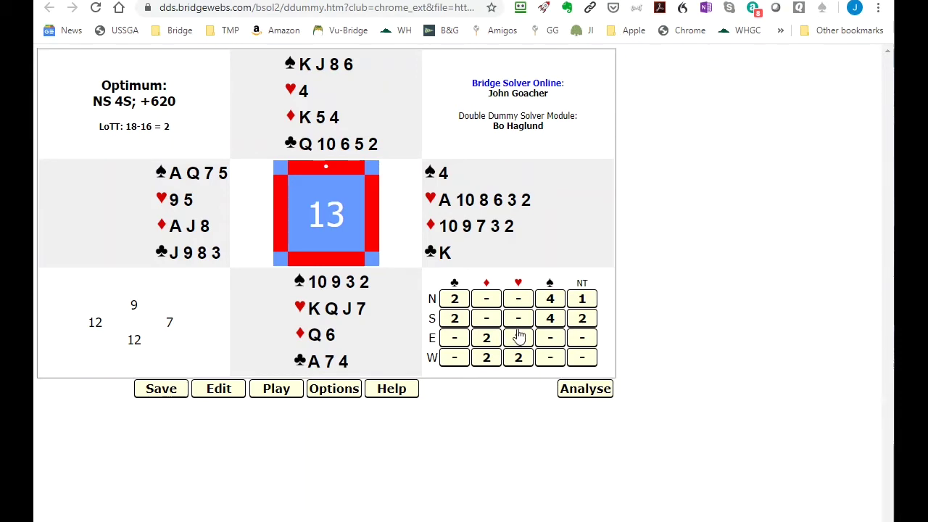
# Step: Start play of 4♠ by North and play the first trick: East ♦10, South ♦6, West ♦J, North ♦K
pyautogui.click(551, 300)
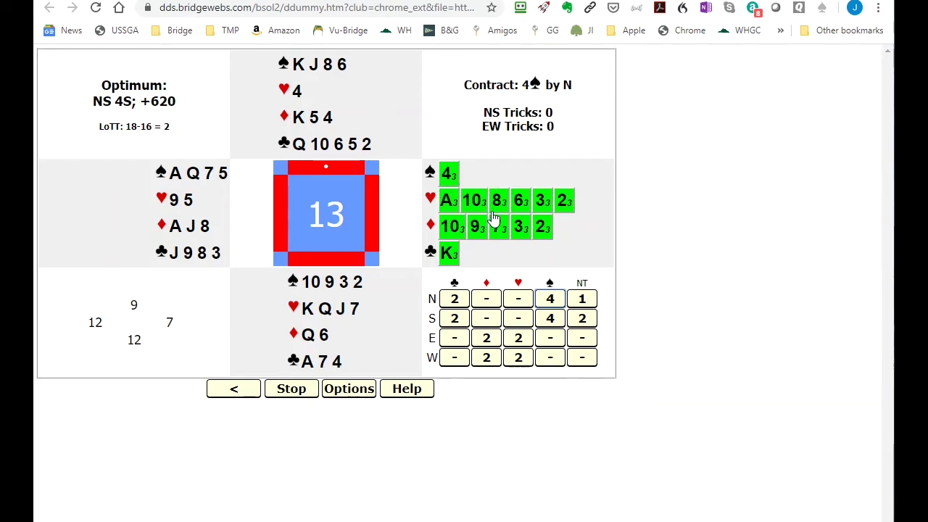
pyautogui.click(453, 228)
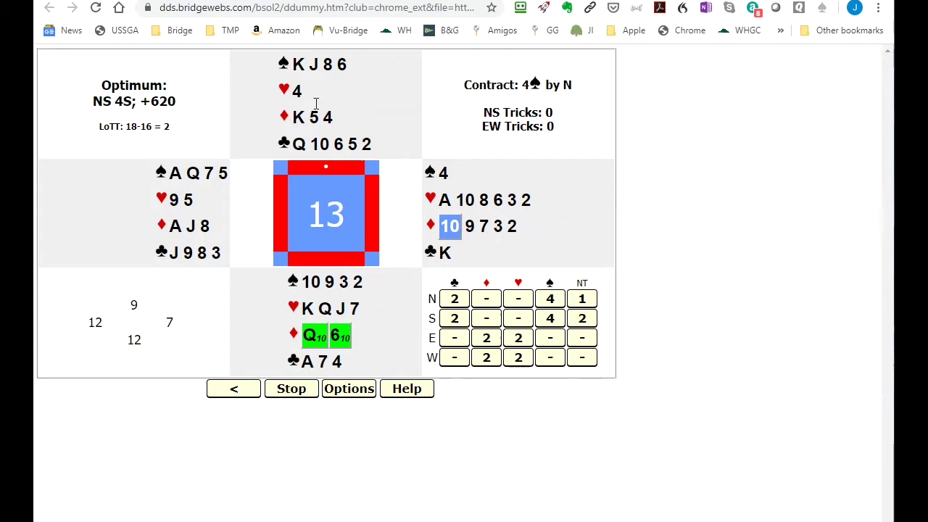
pyautogui.click(339, 337)
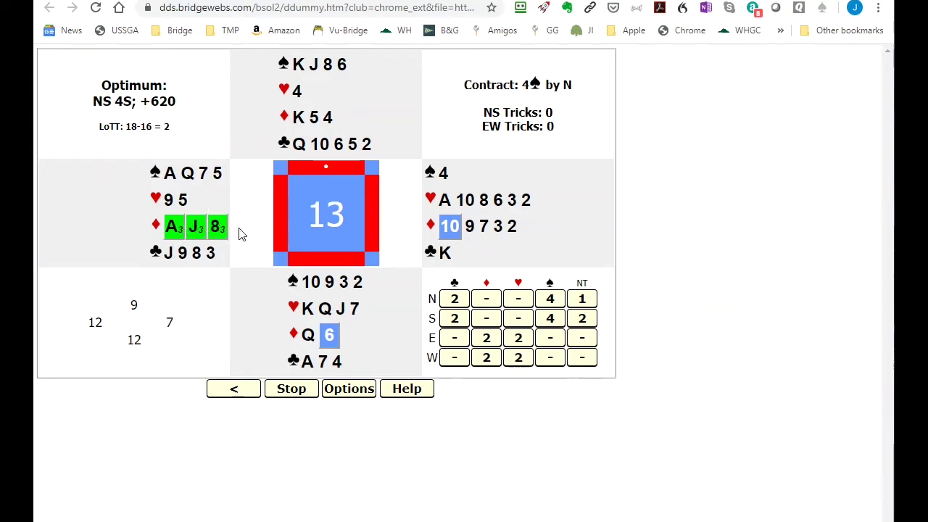
pyautogui.click(196, 227)
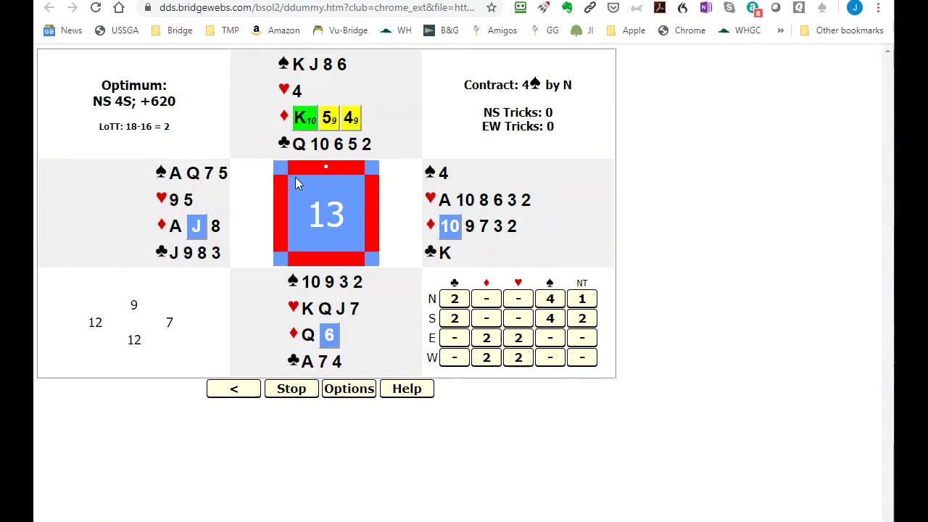
pyautogui.click(301, 121)
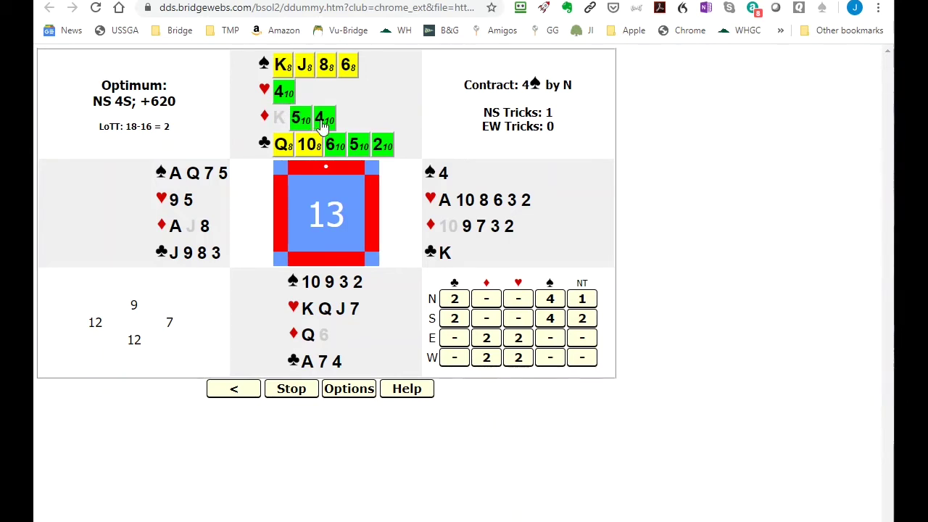
# Step: Play the second trick in clubs: North ♣2, East ♣K, South ♣A, West ♣3
pyautogui.click(380, 147)
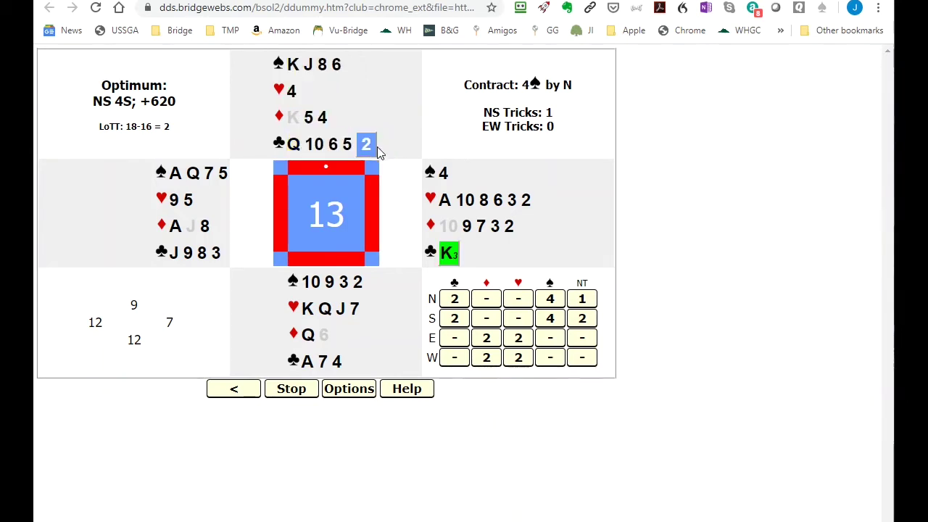
pyautogui.click(448, 252)
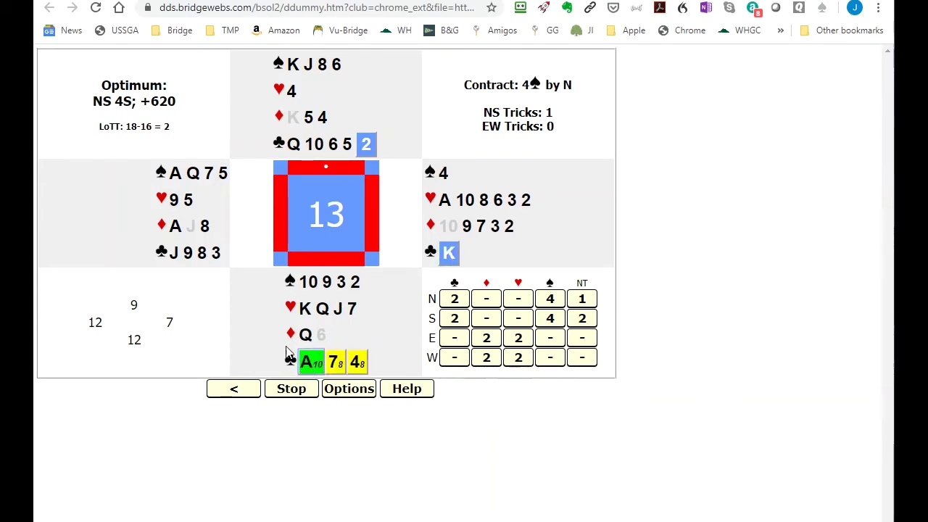
pyautogui.click(311, 362)
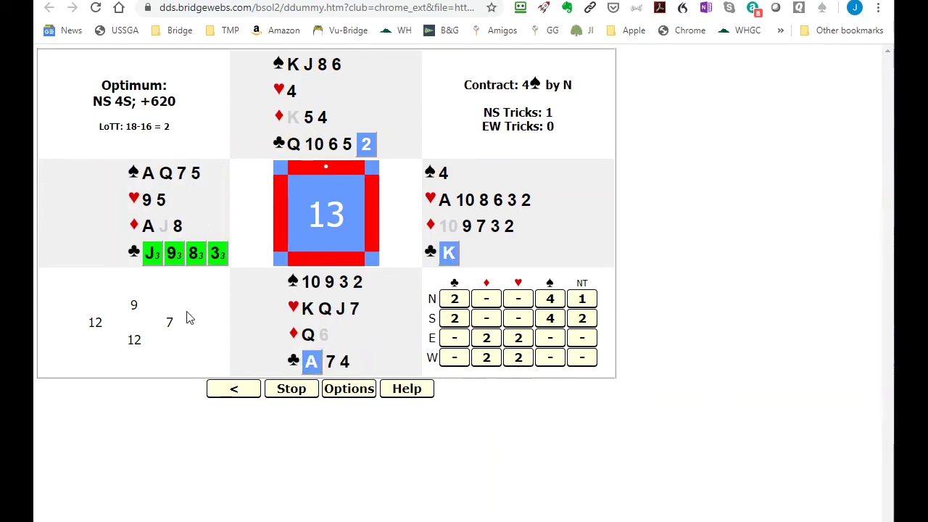
pyautogui.click(217, 254)
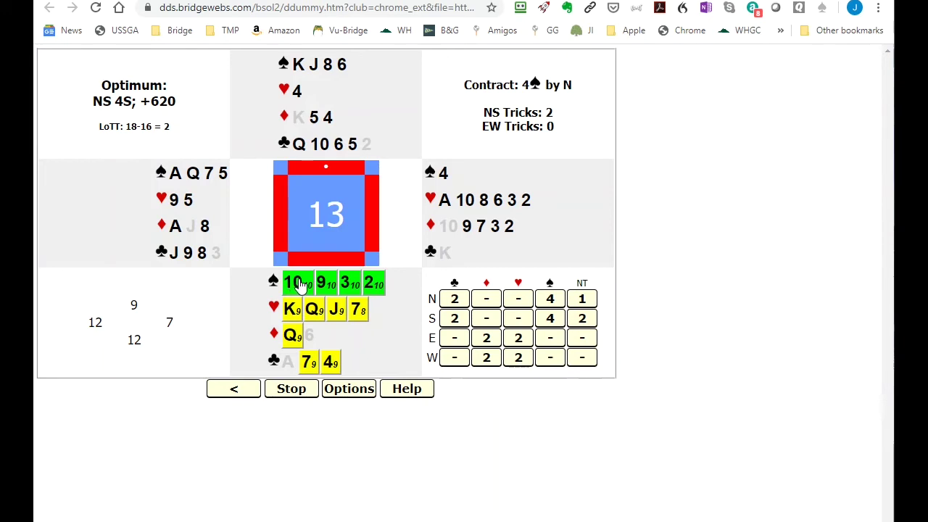
# Step: Play the third trick in spades: South ♠3, West ♠5, North ♠6, East ♠4
pyautogui.click(349, 283)
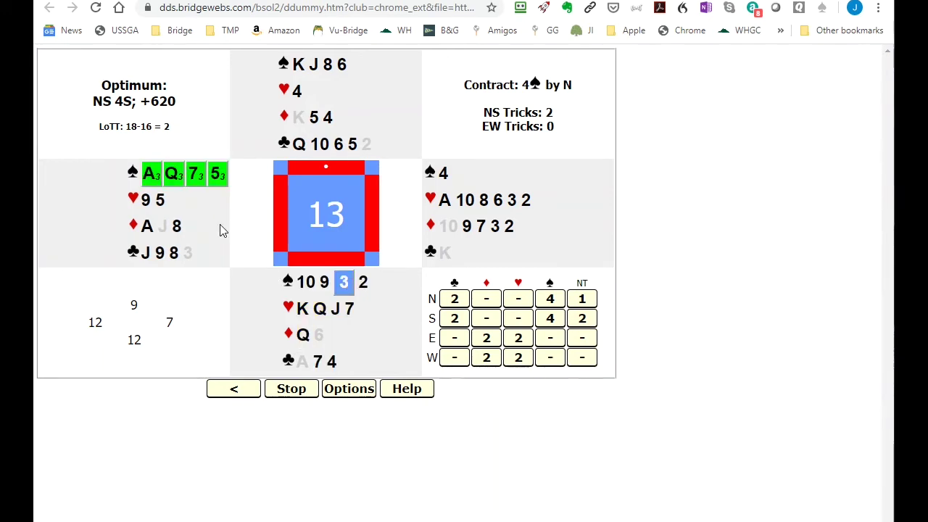
pyautogui.click(220, 175)
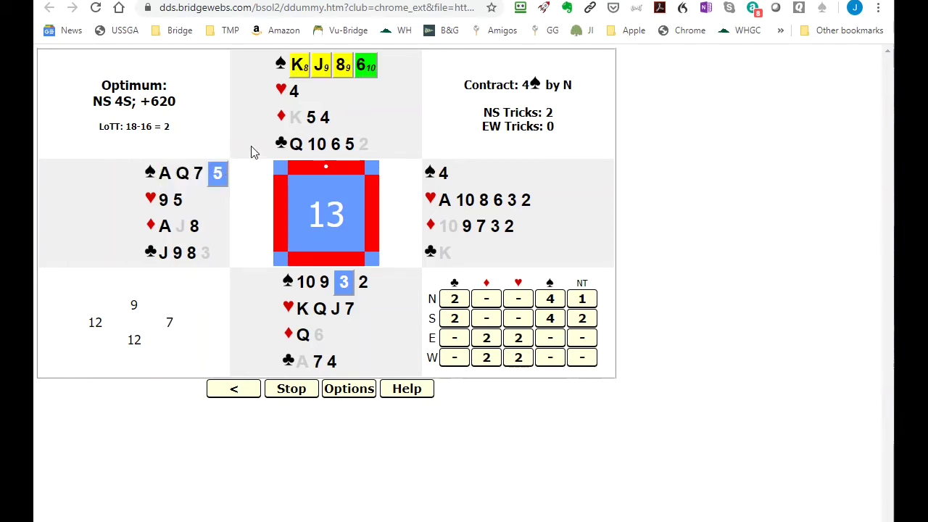
pyautogui.click(366, 74)
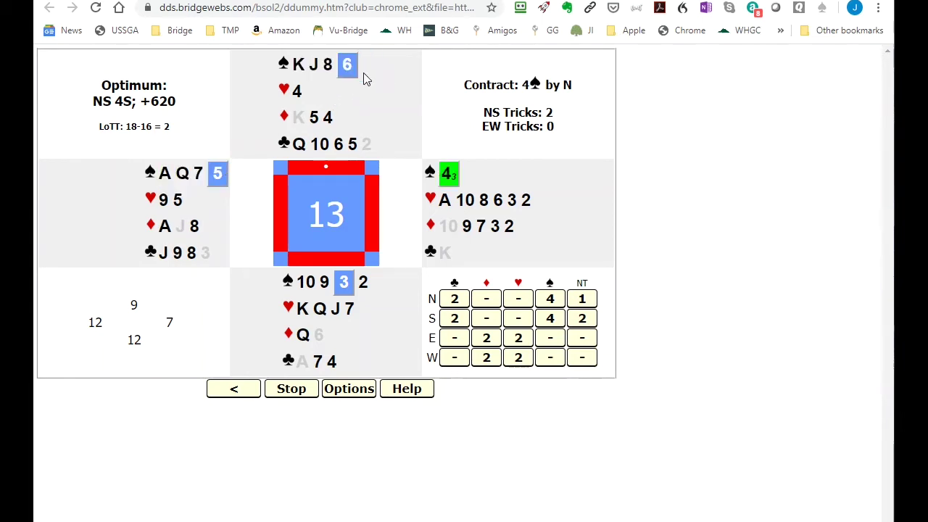
pyautogui.click(450, 176)
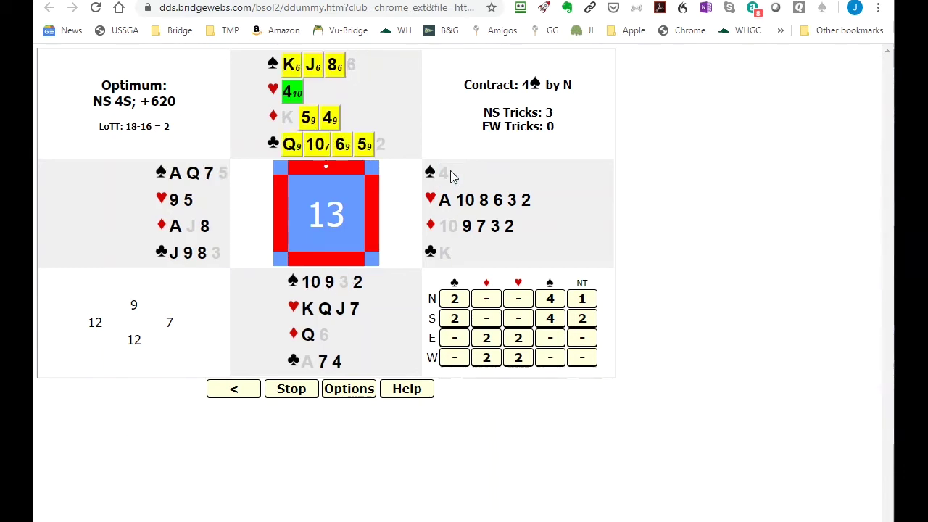
# Step: Play the fourth trick in hearts: North ♥4, East ♥8, South ♥J, West ♥5
pyautogui.click(292, 97)
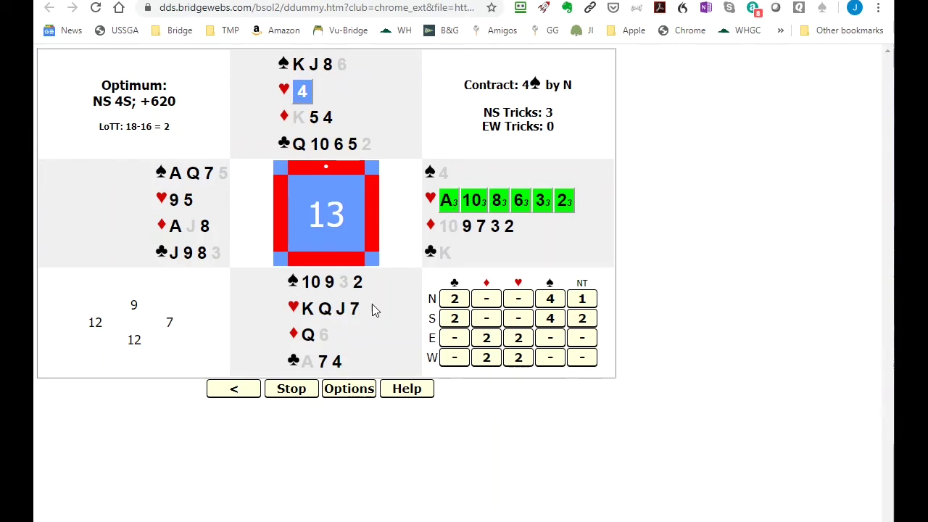
pyautogui.click(498, 209)
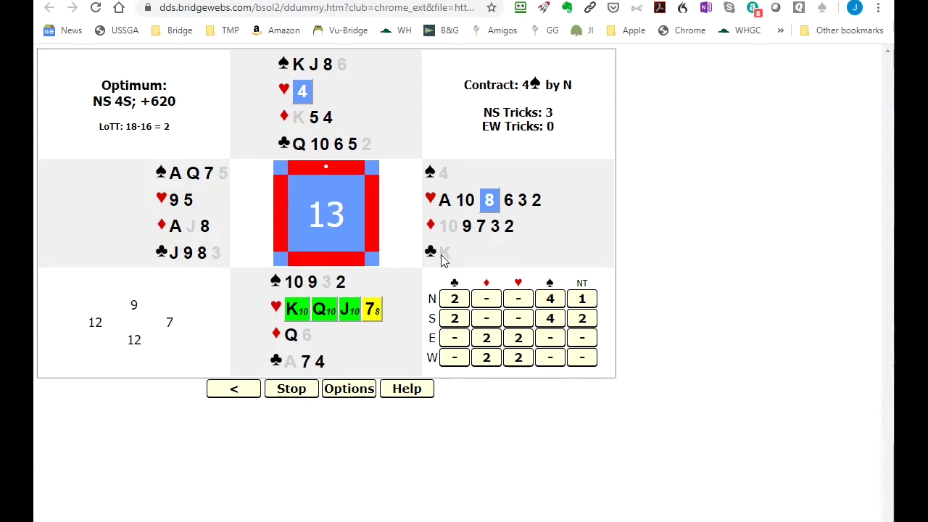
pyautogui.click(350, 309)
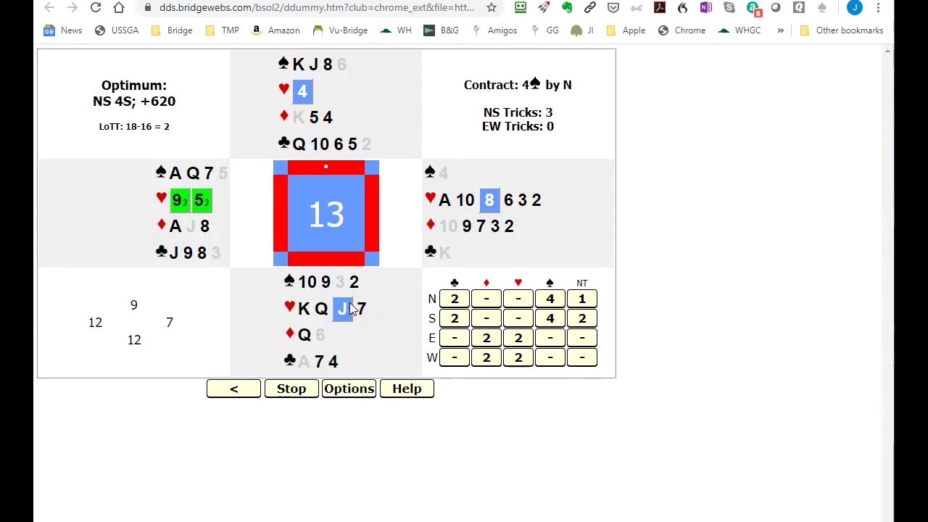
pyautogui.click(205, 203)
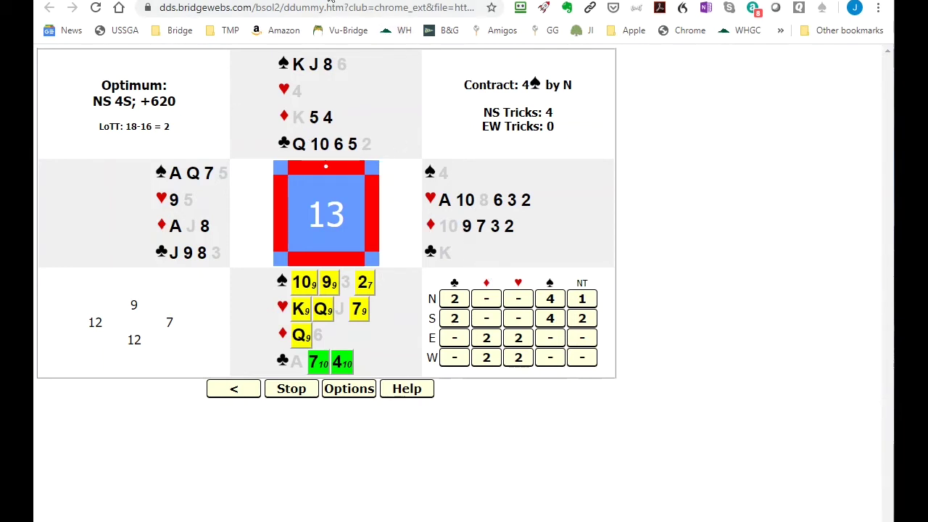
# Step: Close the solver to return to Bridge Base Online, view the tournament's overall results, and dismiss them
pyautogui.hotkey('ctrl', 'w')
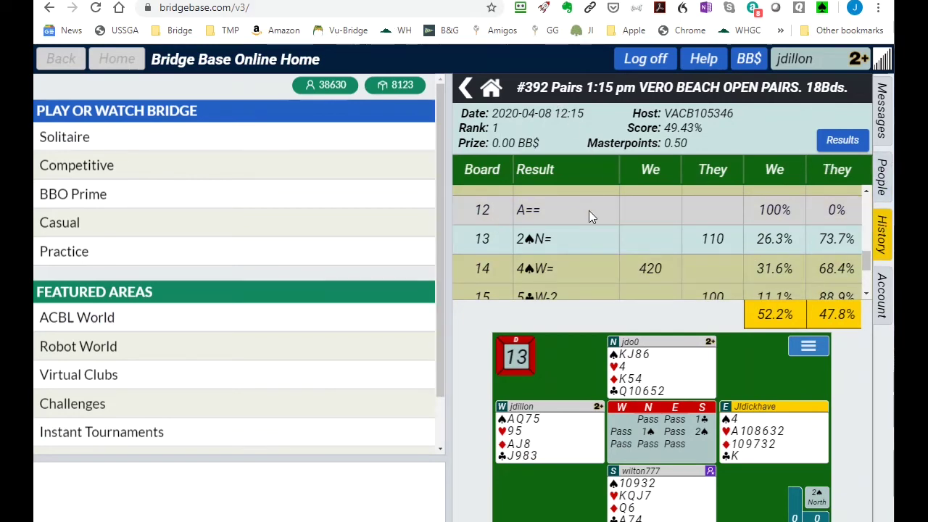
pyautogui.click(829, 145)
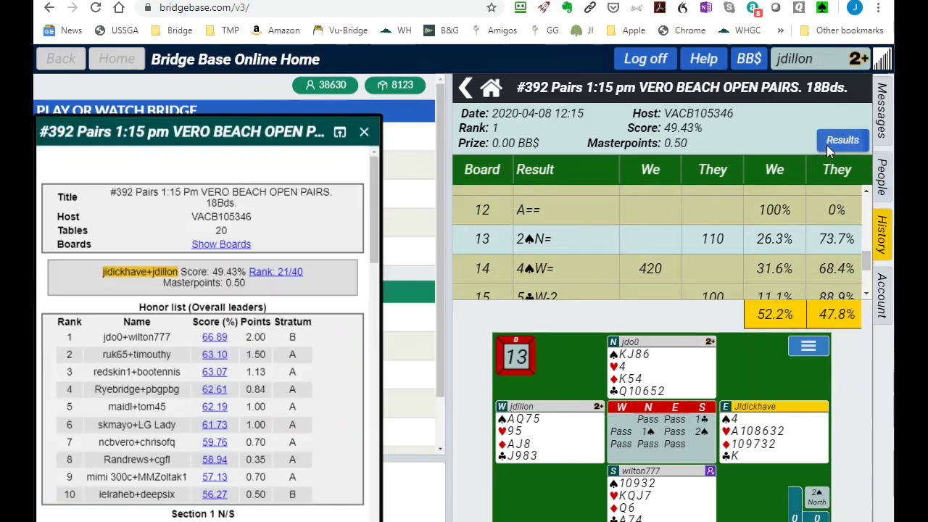
pyautogui.click(364, 131)
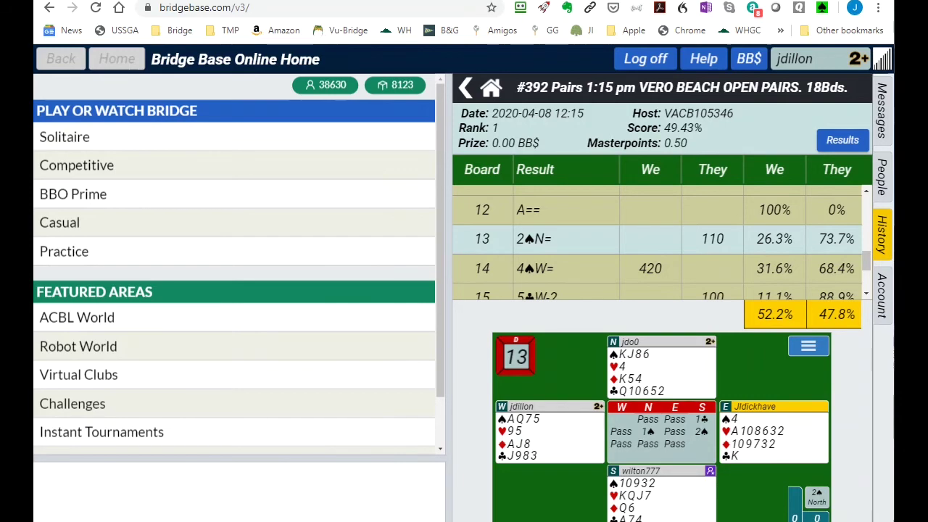
# Step: Compare every table's result on board 13 and bring up the deal and auction of the 3♥ by West table
pyautogui.click(725, 238)
pyautogui.scroll(3, 711, 222)
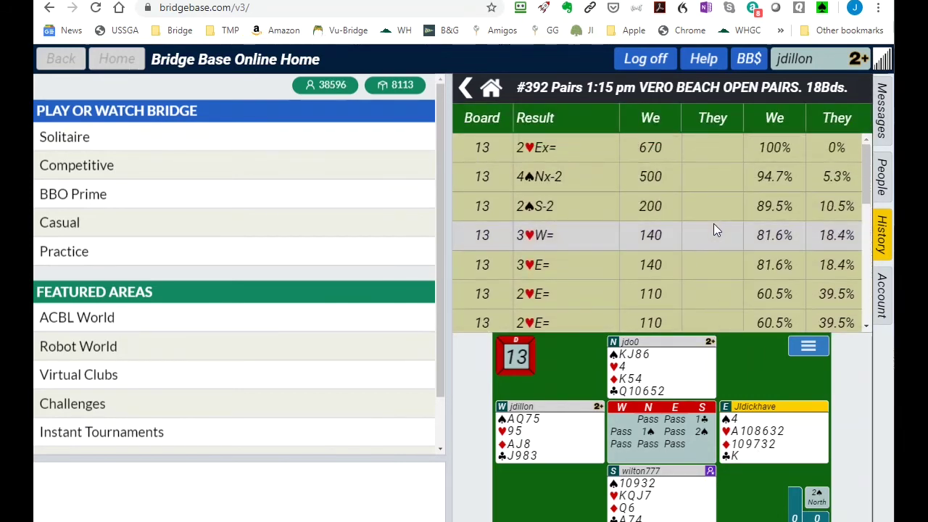
pyautogui.scroll(-5, 715, 230)
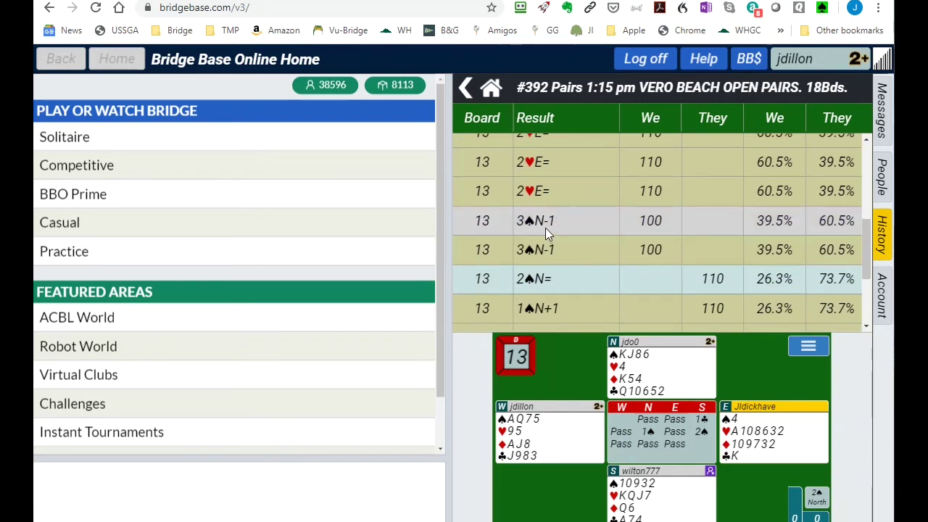
pyautogui.scroll(5, 637, 243)
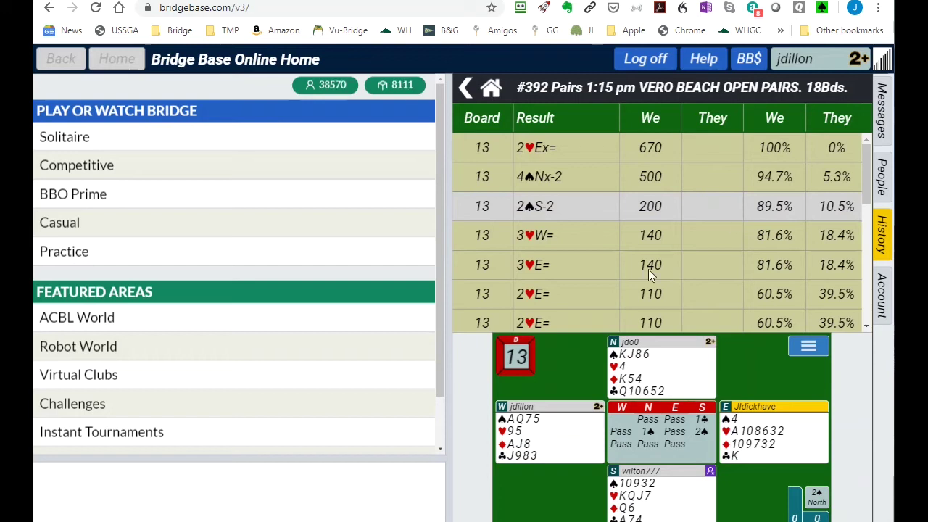
pyautogui.click(552, 235)
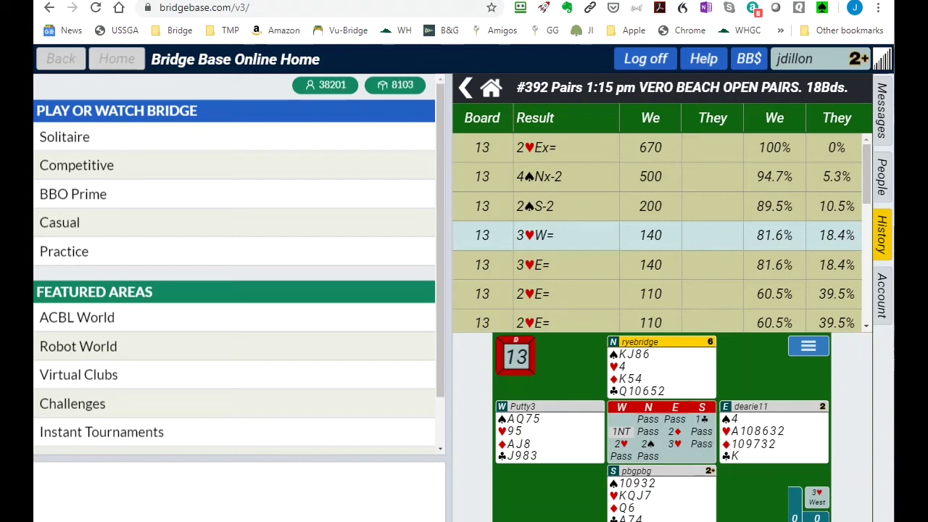
# Step: Switch to the Google News page, search the web for "chrome extensions" from there, and open the Chrome Web Store's Extensions page
pyautogui.hotkey('ctrl', 'Tab')
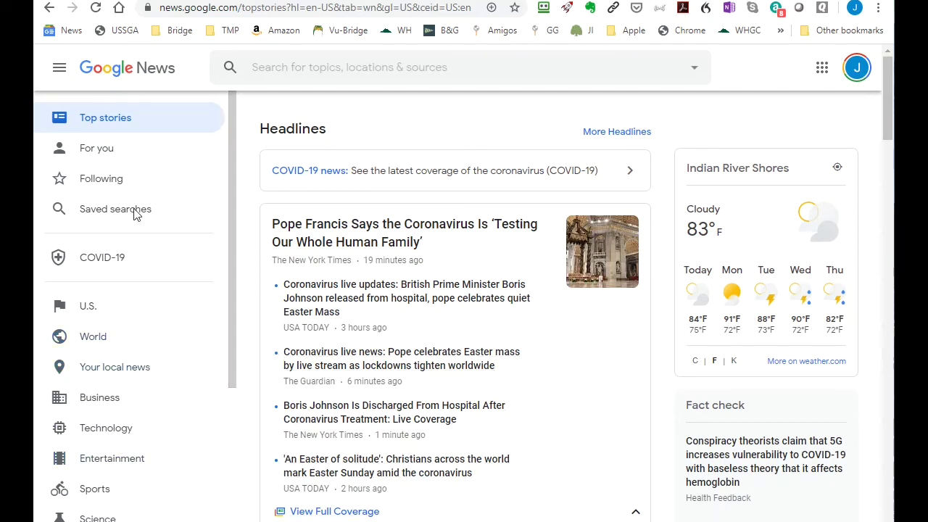
pyautogui.click(208, 9)
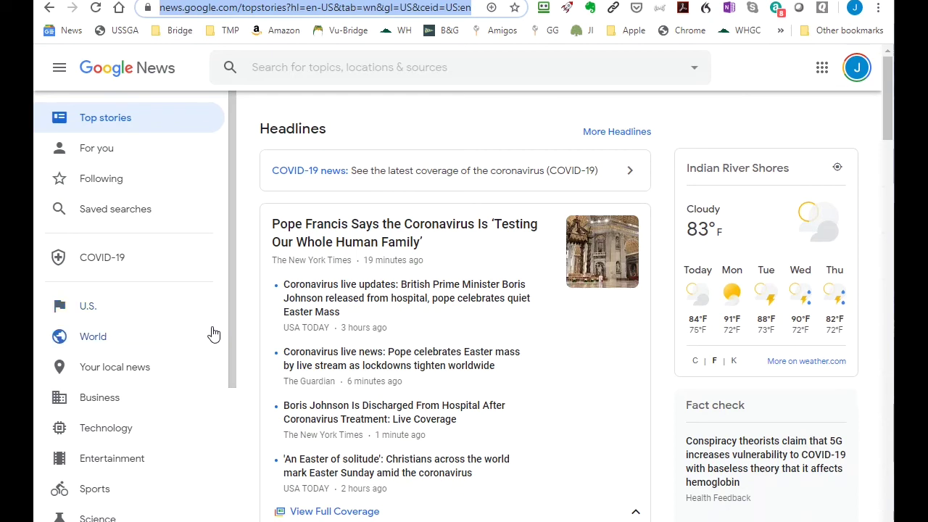
pyautogui.write('chrome extensions')
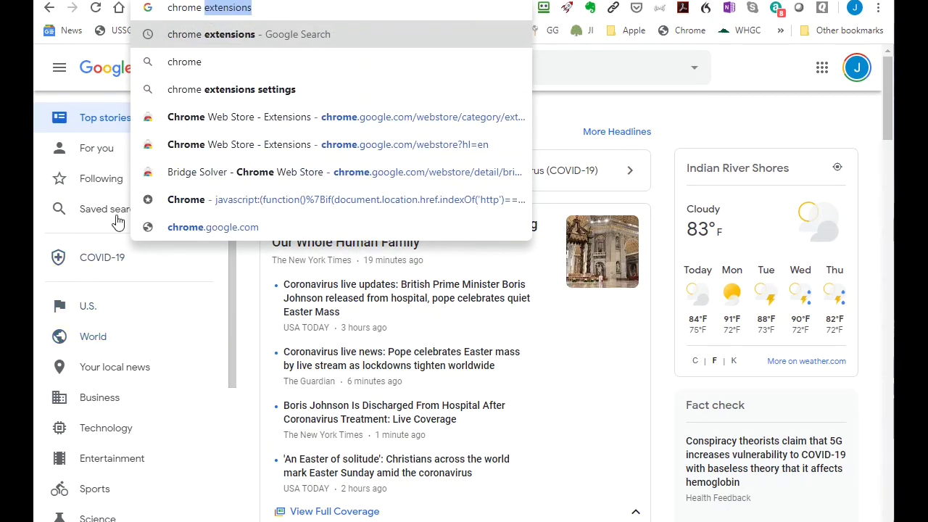
pyautogui.click(223, 42)
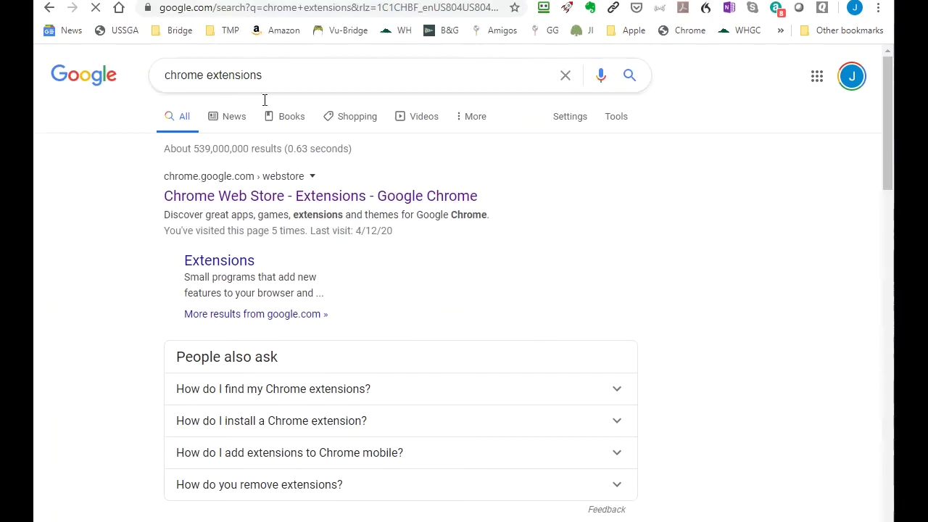
pyautogui.click(193, 203)
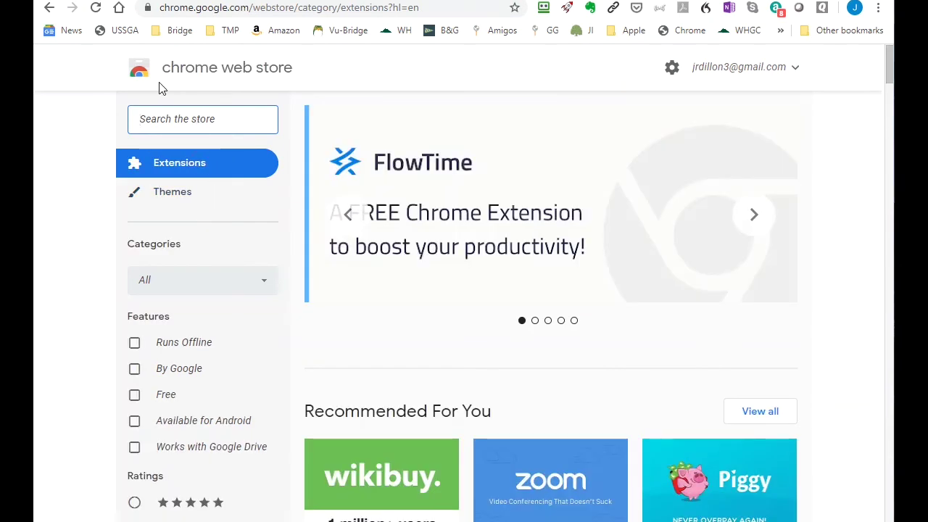
# Step: Search the Chrome Web Store for "bridge solver"
pyautogui.write('b')
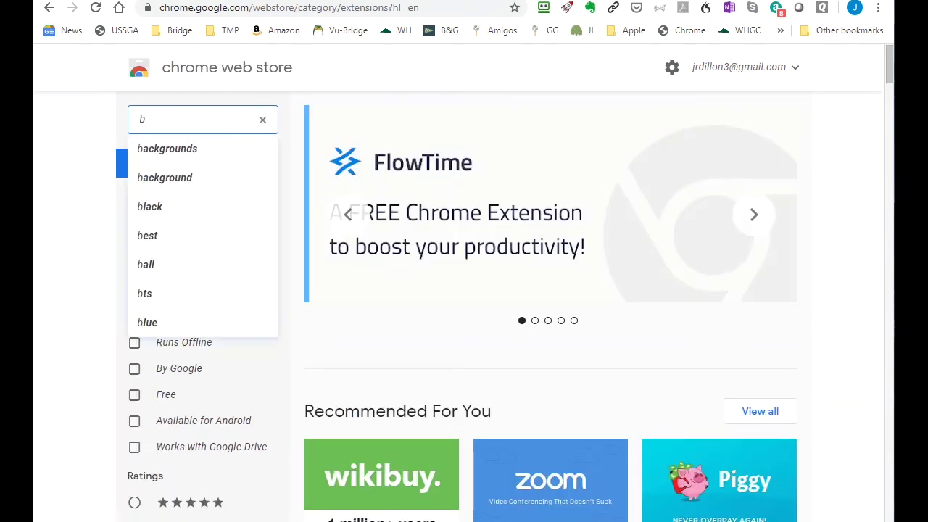
pyautogui.write('ridge solver')
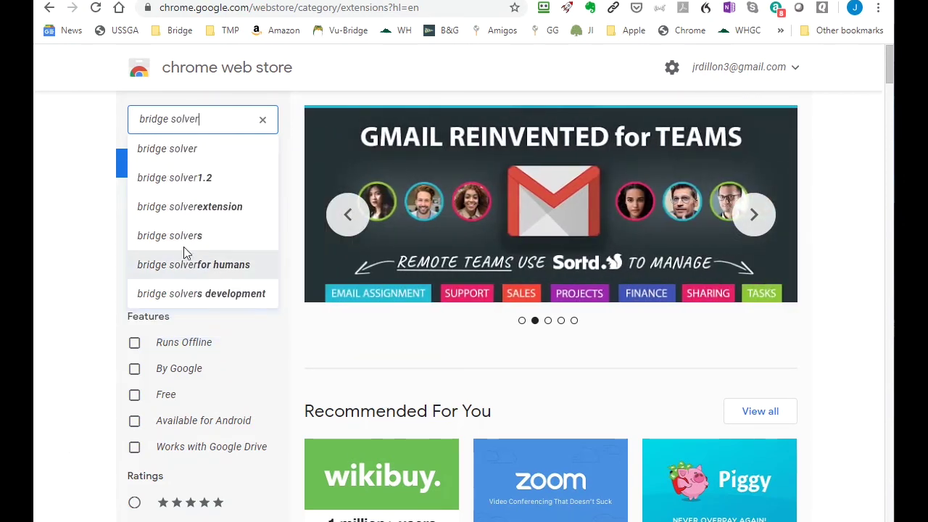
pyautogui.click(190, 154)
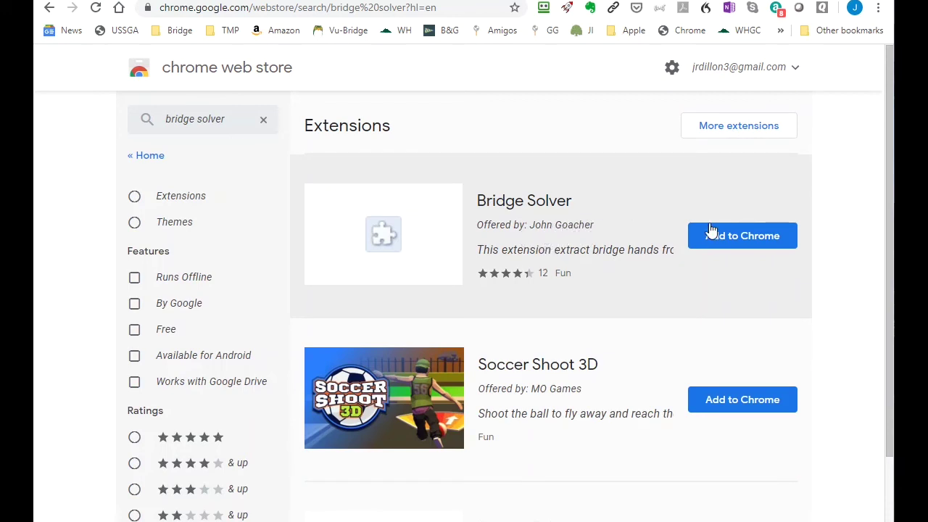
# Step: Add the Bridge Solver extension to Chrome, accept its permissions, and dismiss the installation notice
pyautogui.click(743, 242)
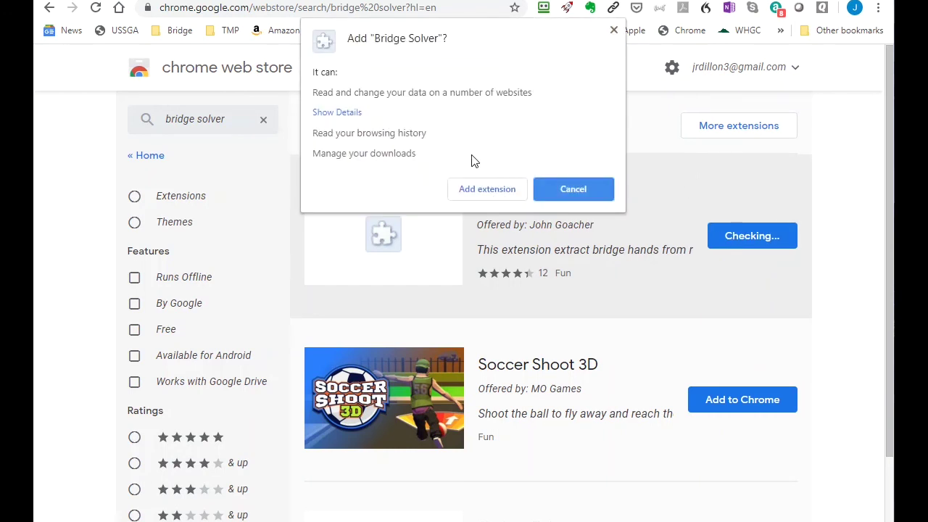
pyautogui.click(485, 194)
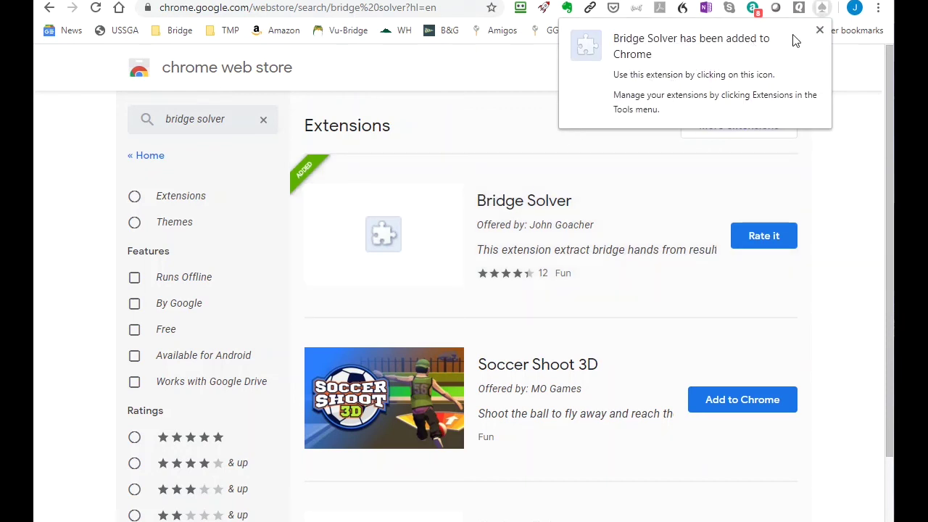
pyautogui.click(819, 30)
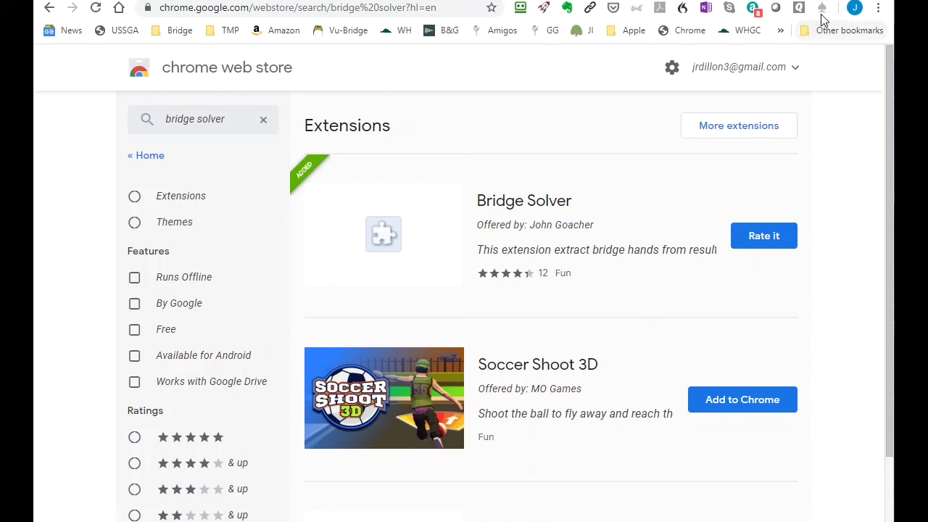